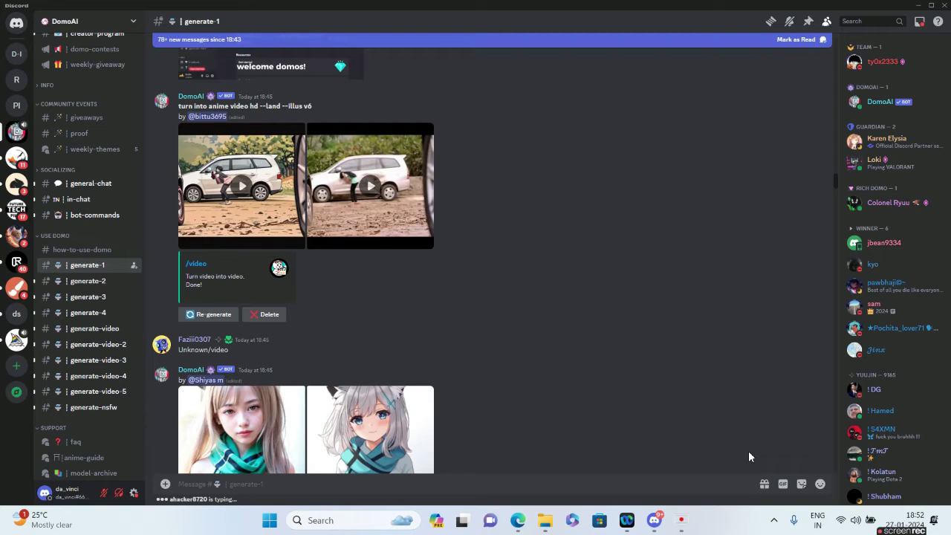
- Watch DomoAI's example anime car videos full-screen, then open the DomoAI server from domoai.app
left_click(375, 189)
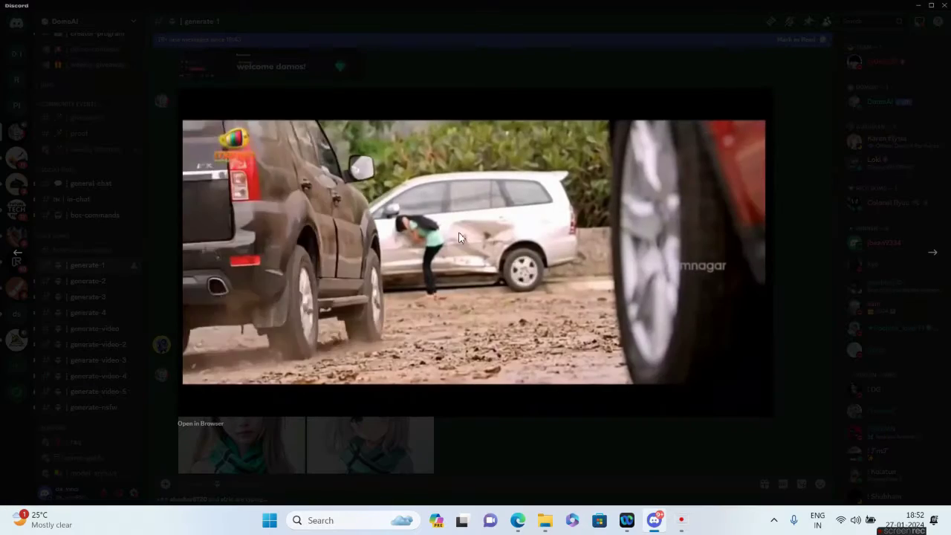
key("Escape")
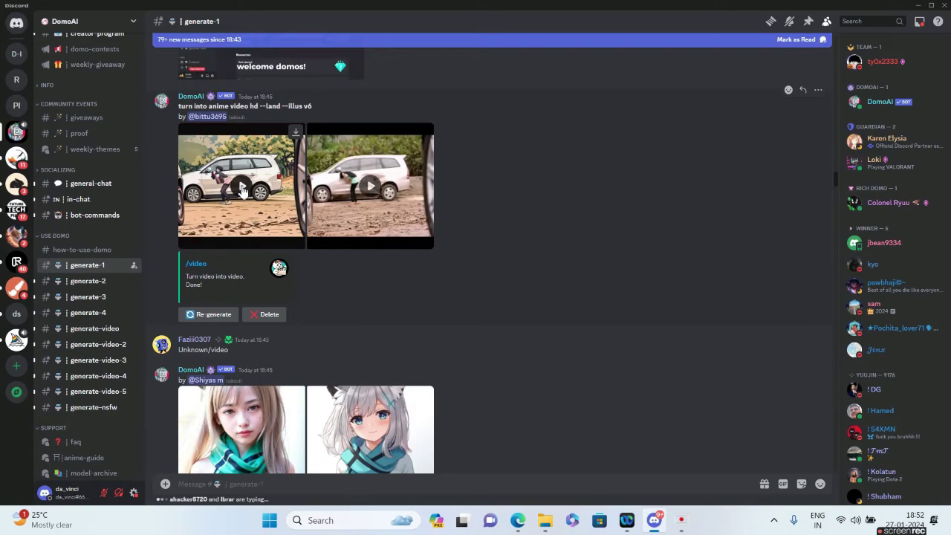
left_click(241, 188)
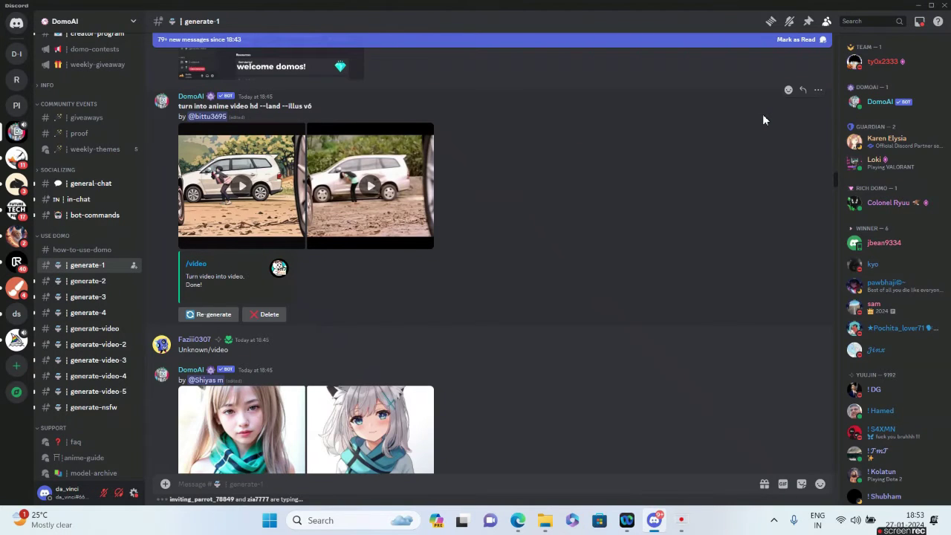
key("alt+Tab")
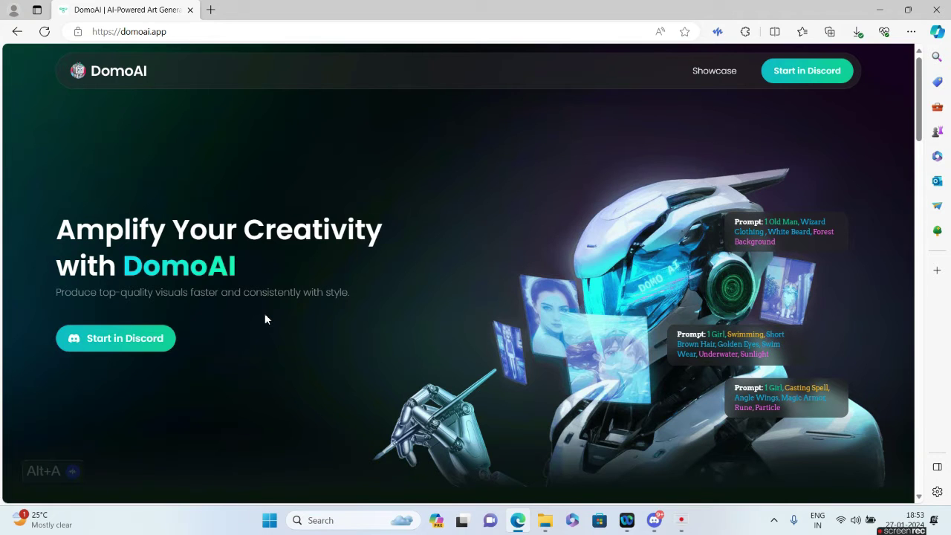
left_click(145, 344)
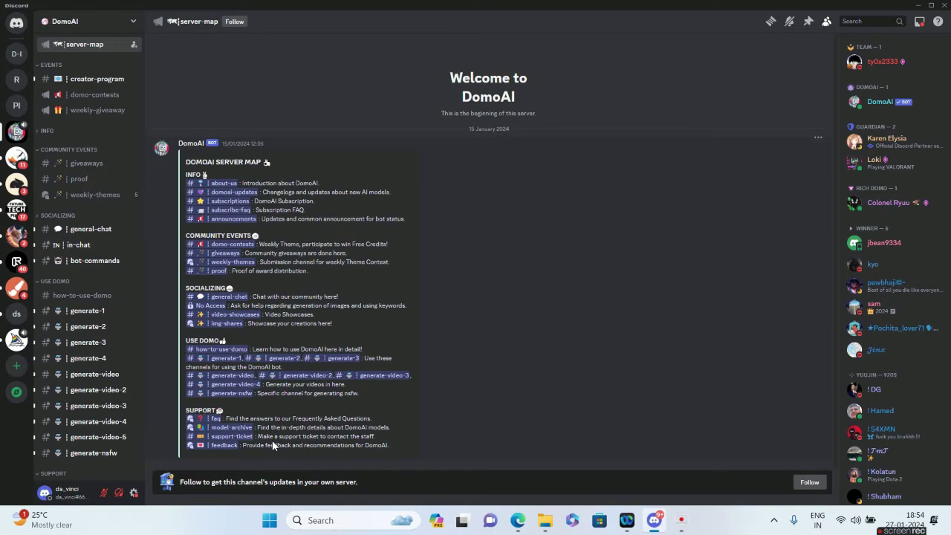
- Open the how-to-use-domo channel and magnify the screen to read its command list
left_click(86, 297)
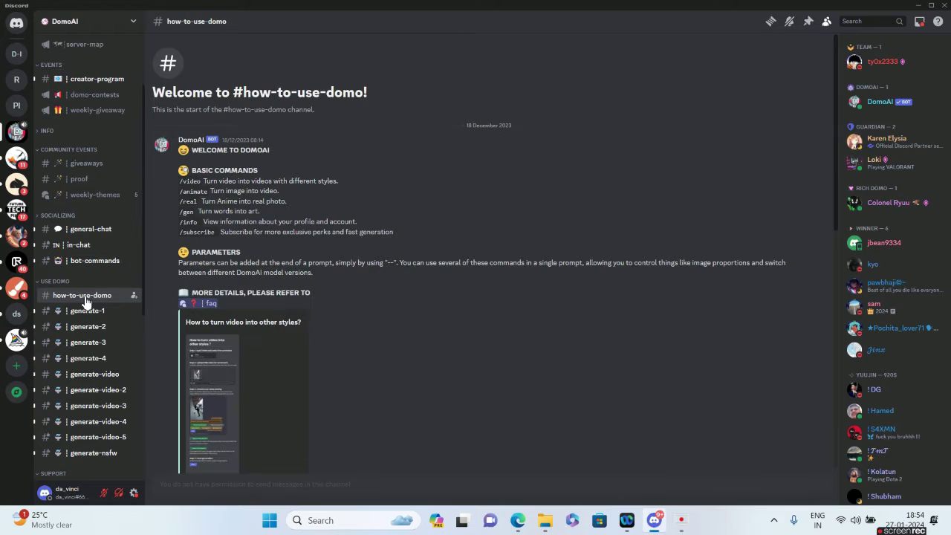
key("super+plus")
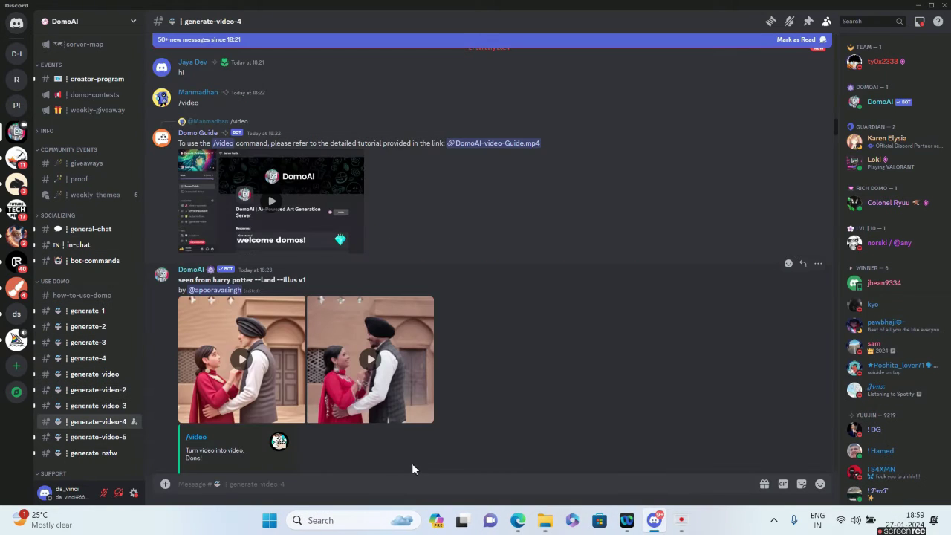
- Send /video with the pexels-artem-podrez-6003772 dancing clip attached and an anime prompt
type("/vi")
left_click(324, 462)
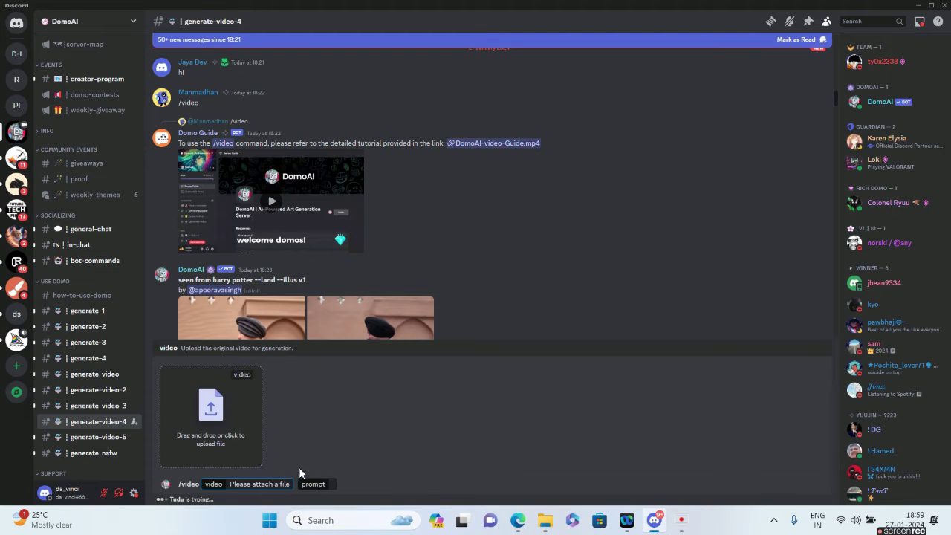
left_click(228, 447)
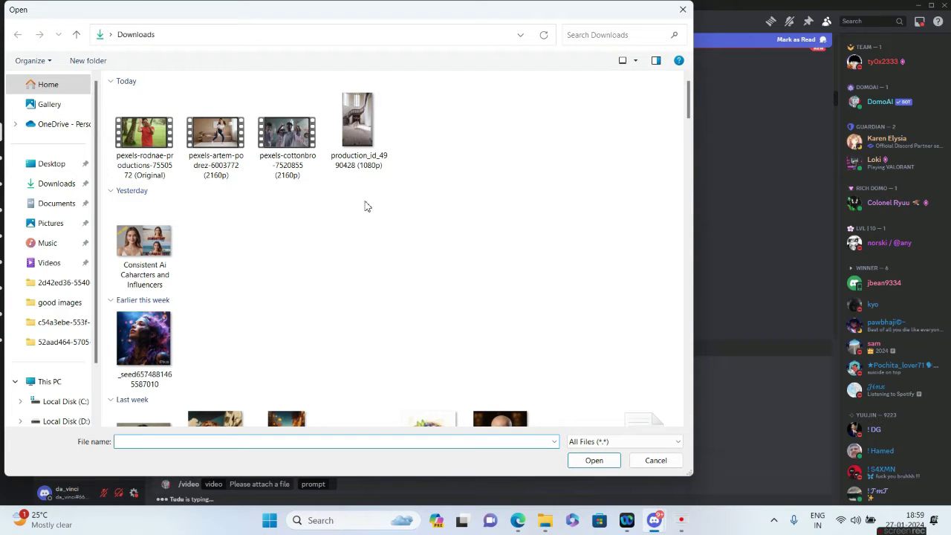
double_click(228, 163)
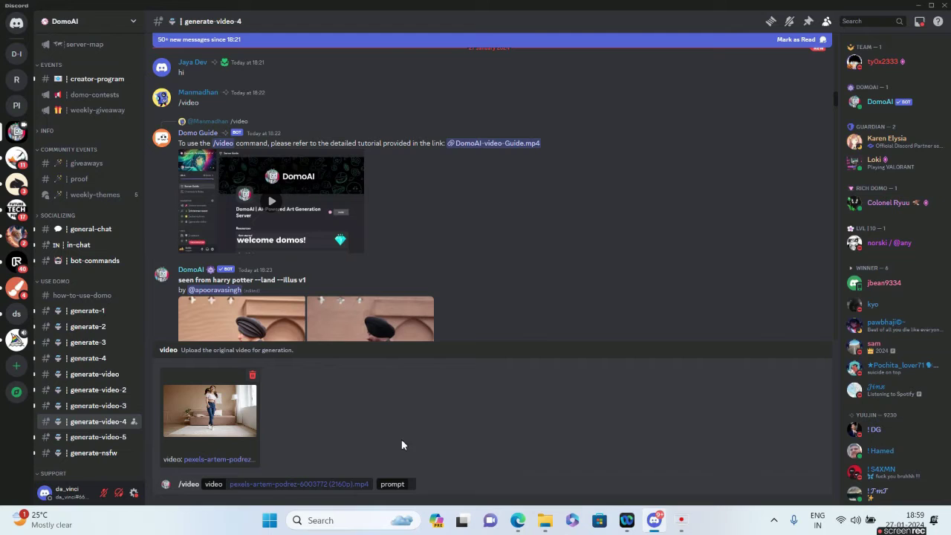
left_click(411, 483)
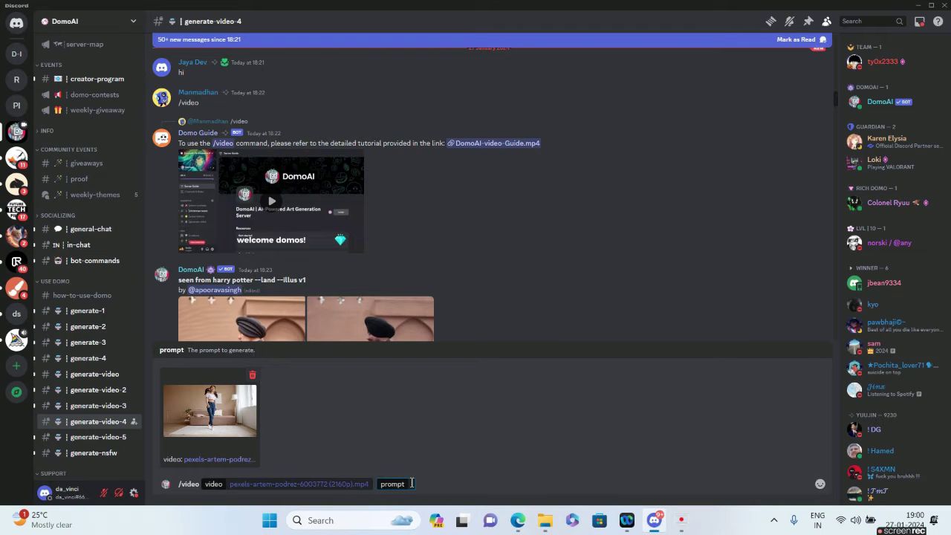
key("Return")
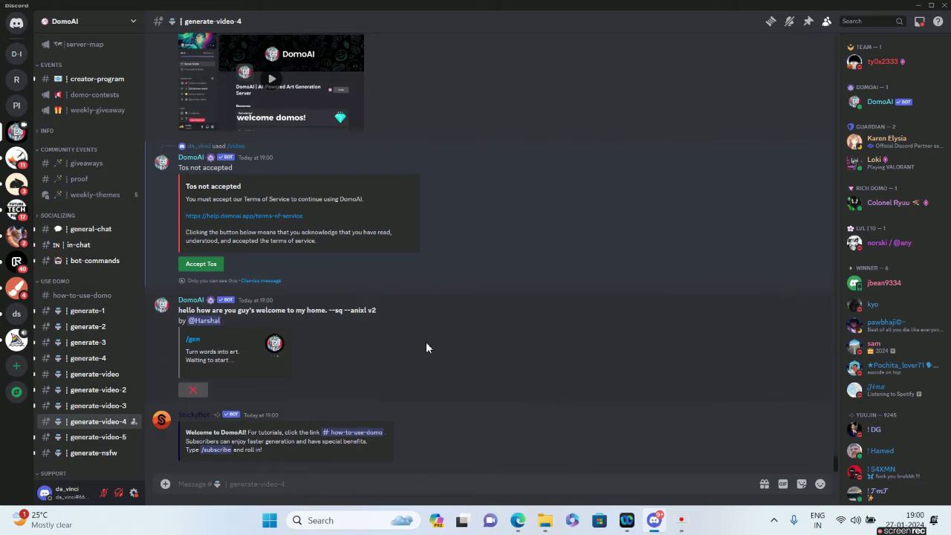
- Accept DomoAI's terms, keep the Anime v1 flat color style, and pick 5-second length
left_click(200, 266)
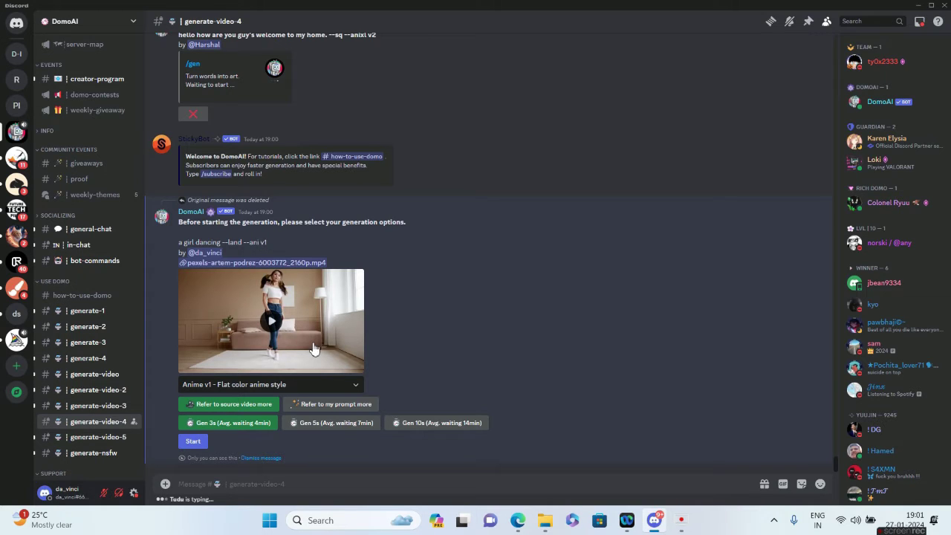
left_click(352, 389)
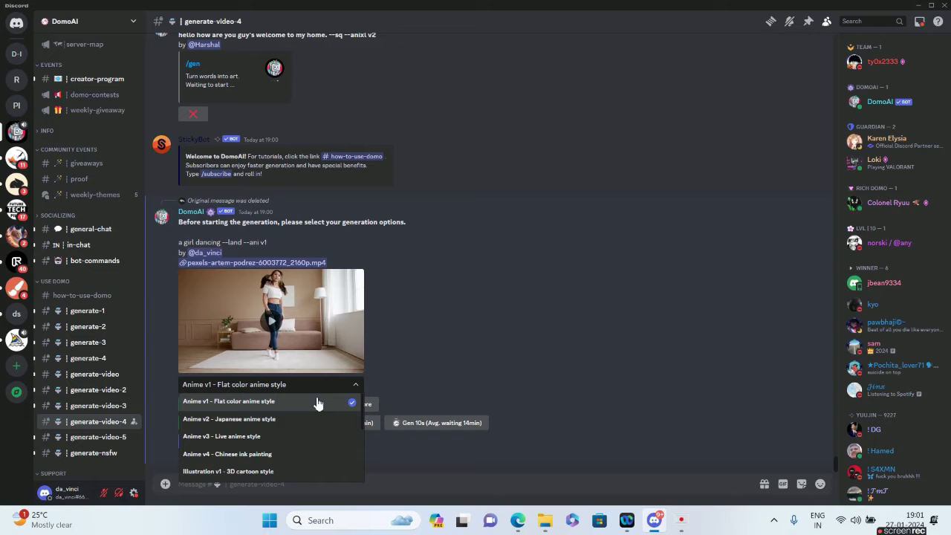
left_click(472, 339)
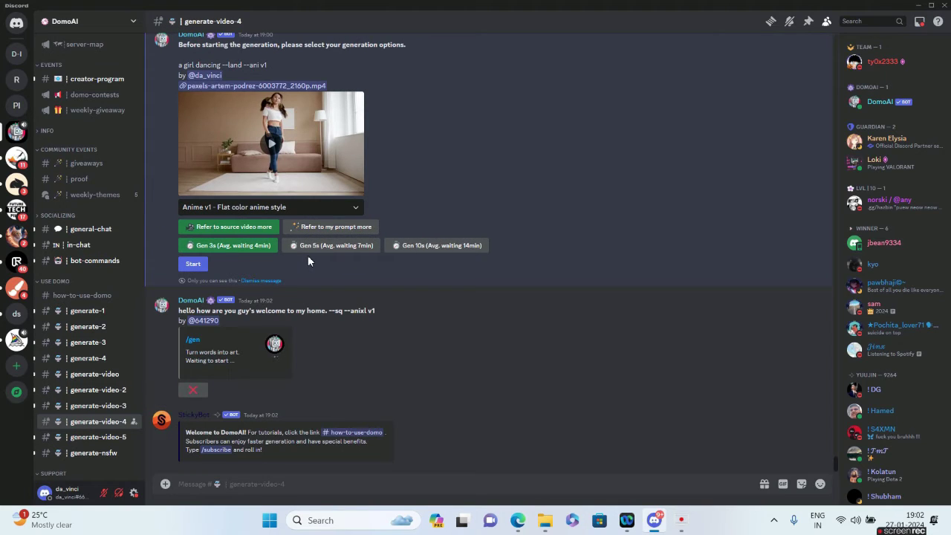
left_click(344, 251)
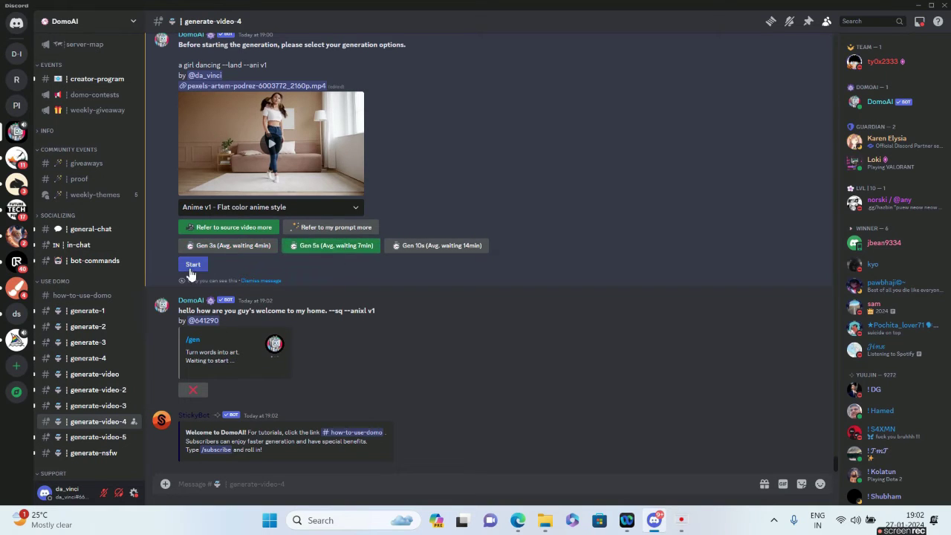
- Start the Anime v1 generation and watch the finished anime dancing clip full-screen
left_click(192, 266)
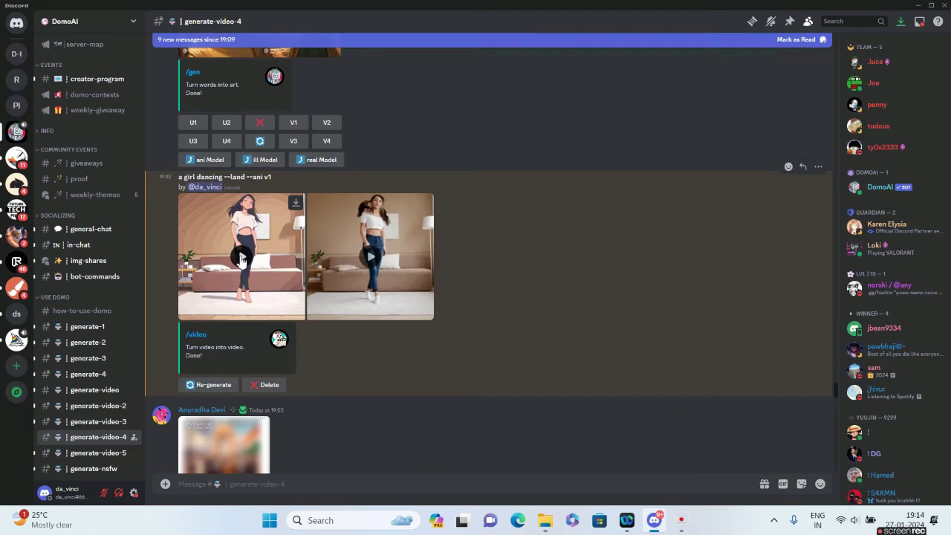
left_click(242, 258)
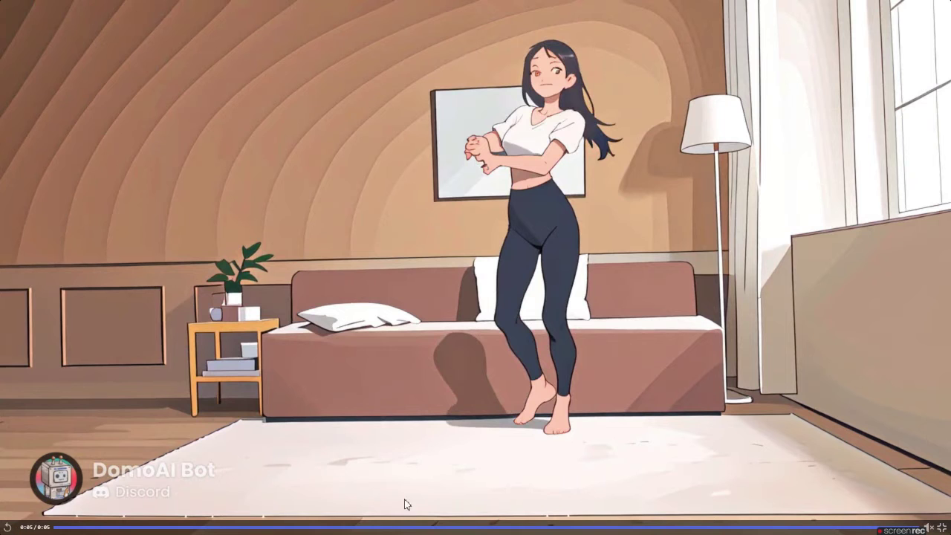
mouse_move(929, 524)
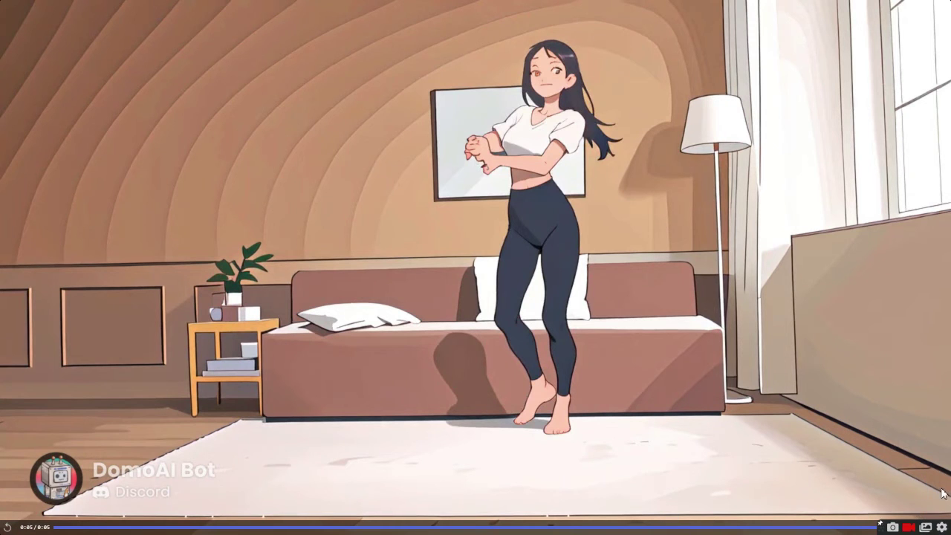
left_click(942, 527)
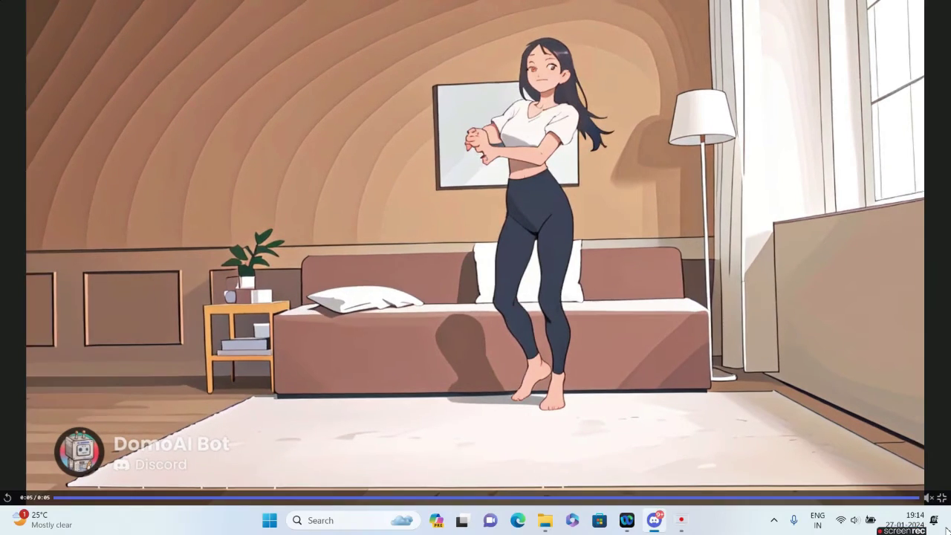
left_click(793, 415)
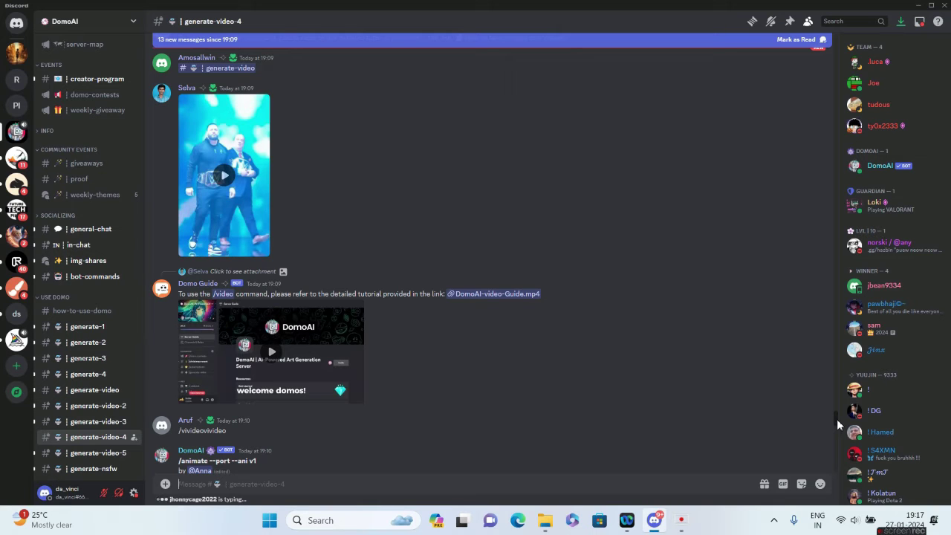
- Animate the Pix cartoon image with /animate and play the resulting video full screen
type("/")
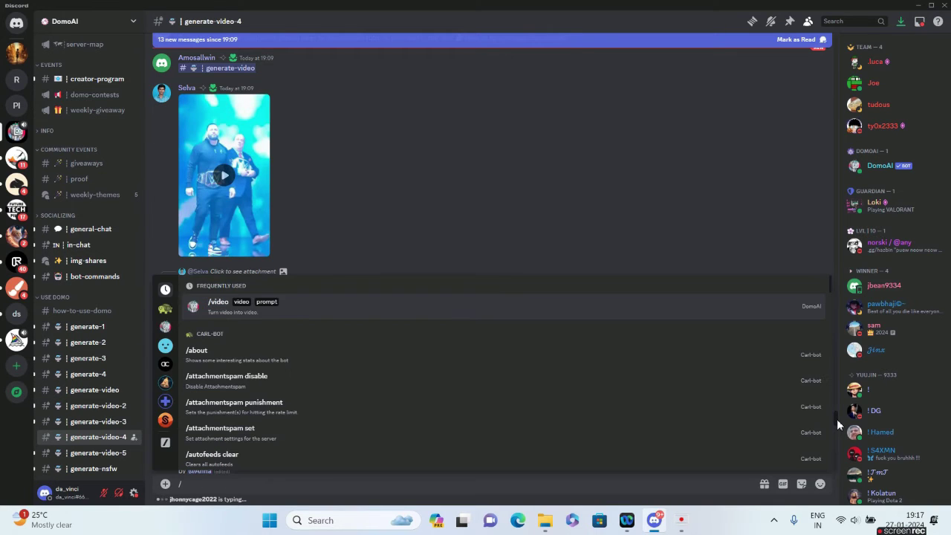
type("animate")
key("Return")
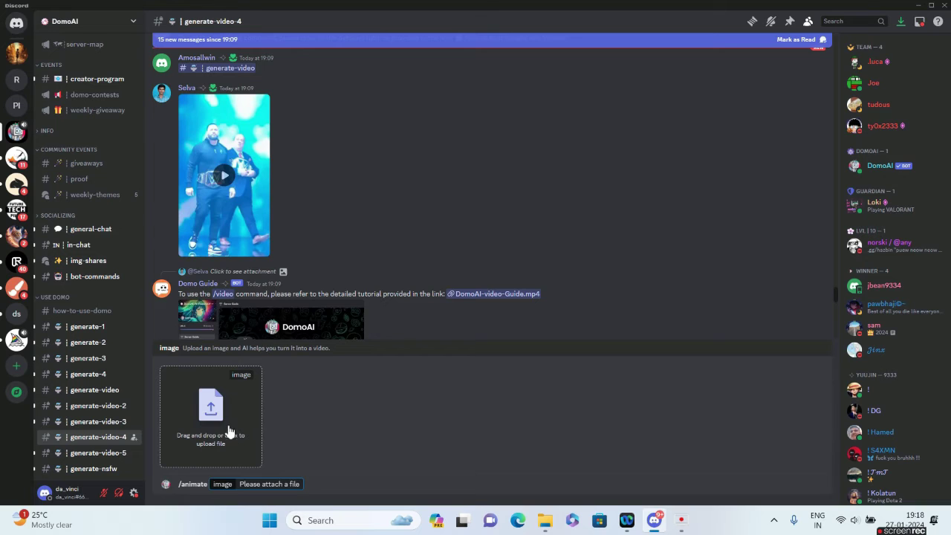
left_click(228, 430)
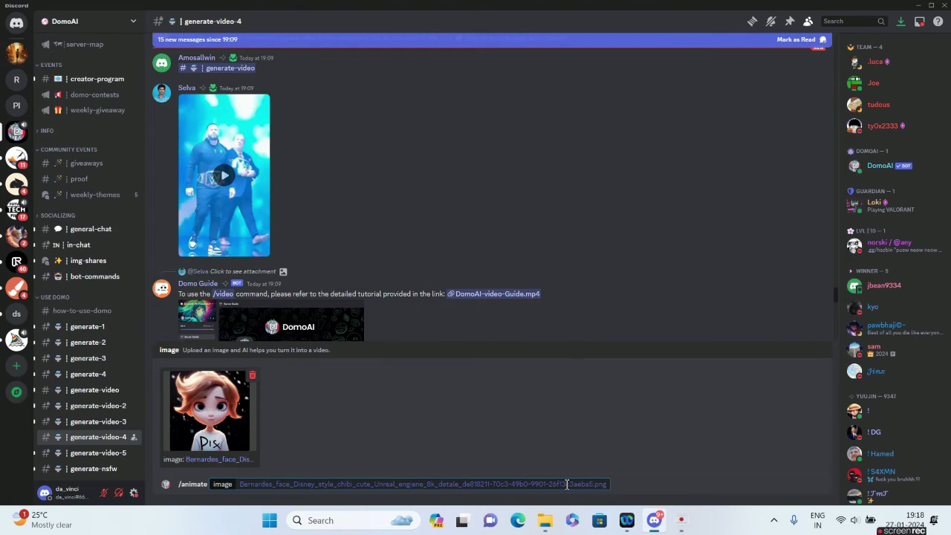
key("Return")
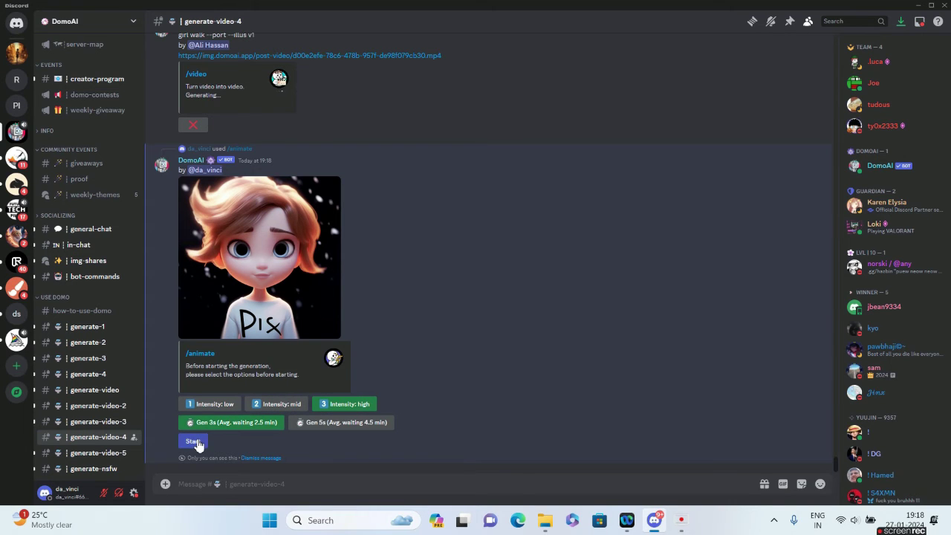
left_click(197, 441)
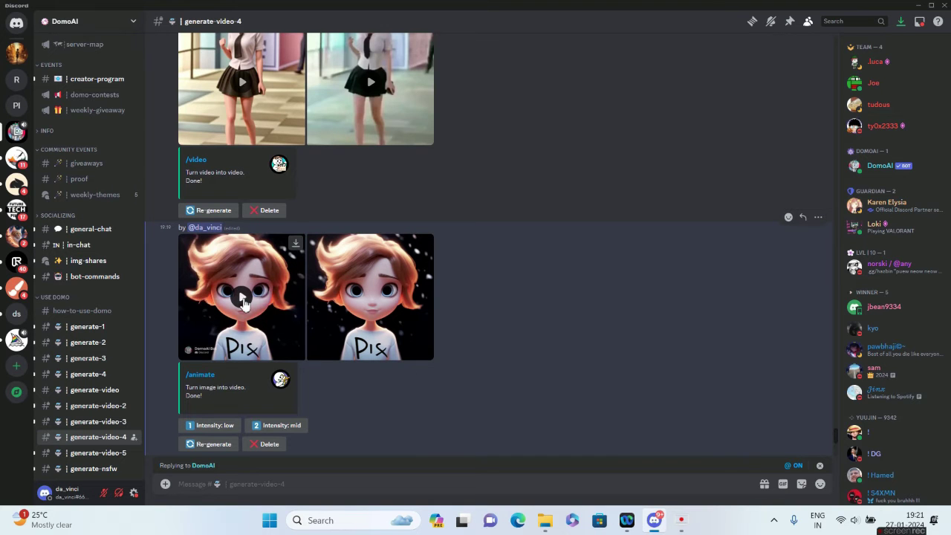
left_click(243, 297)
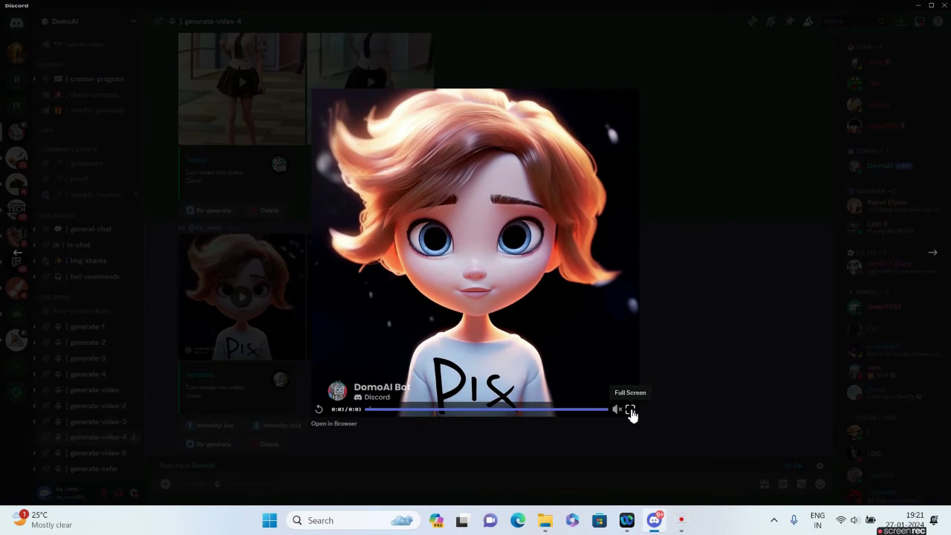
left_click(630, 414)
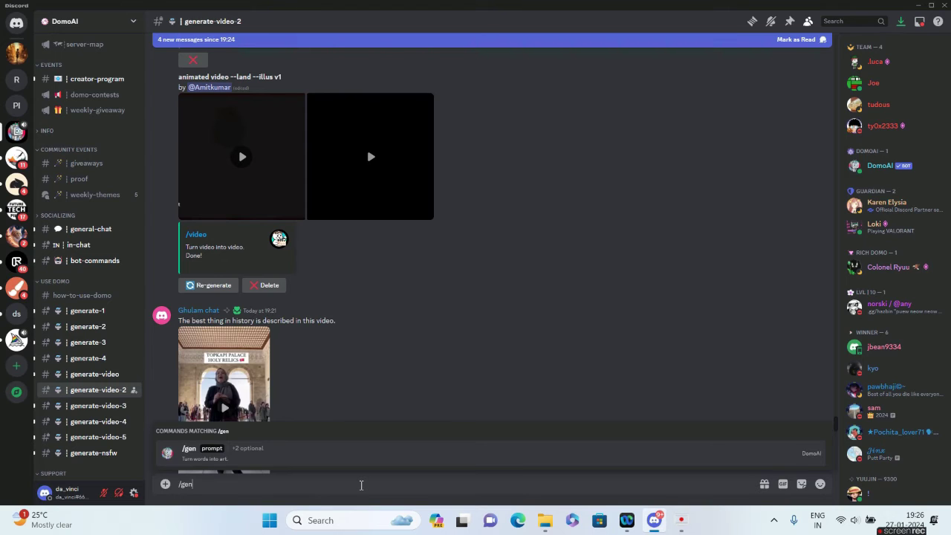
- Run /gen with the prompt 'a flying dog in space'
key("Tab")
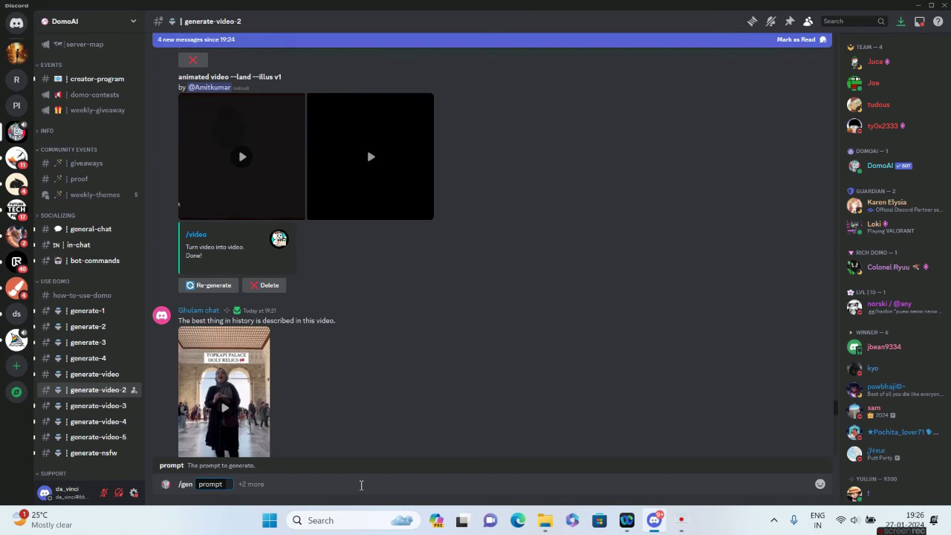
type("a")
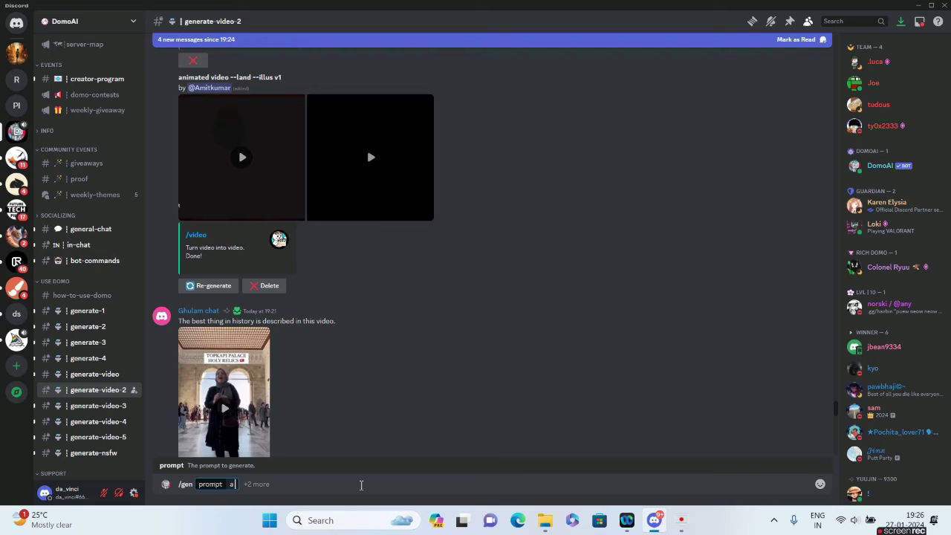
type(" flying dog in space")
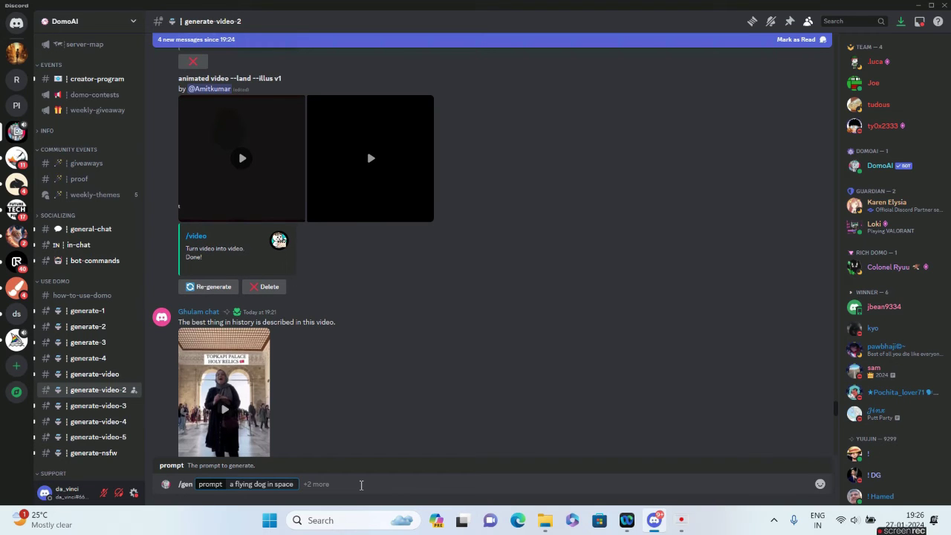
key("Return")
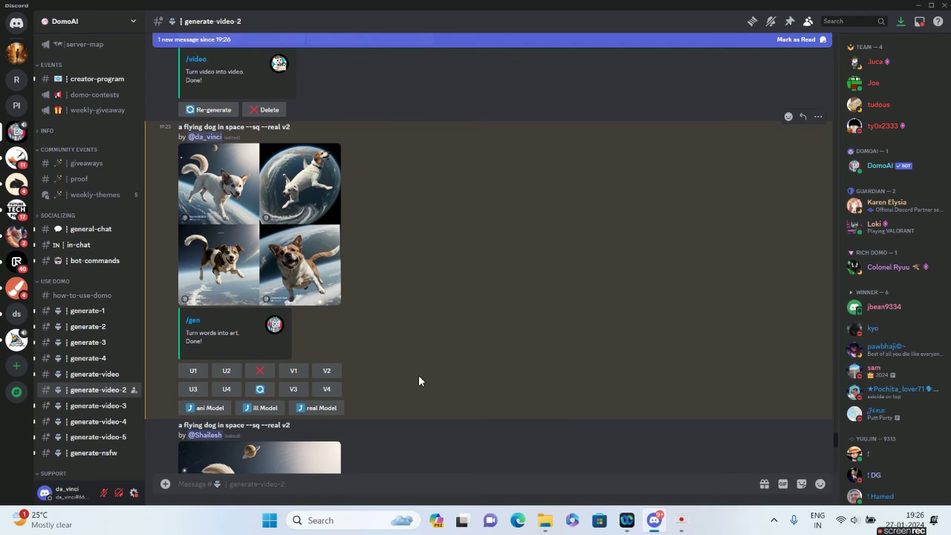
- Open the four-image flying dog grid in Discord's image viewer
left_click(300, 265)
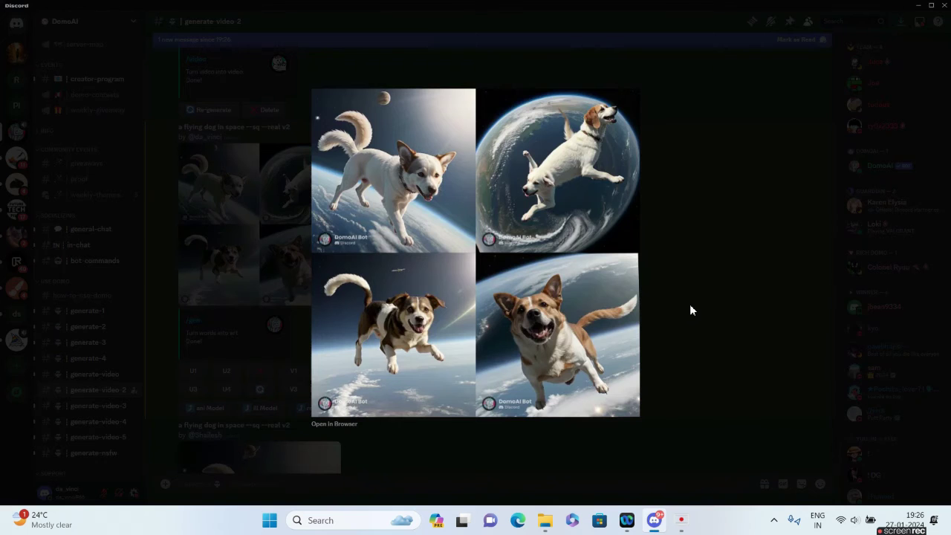